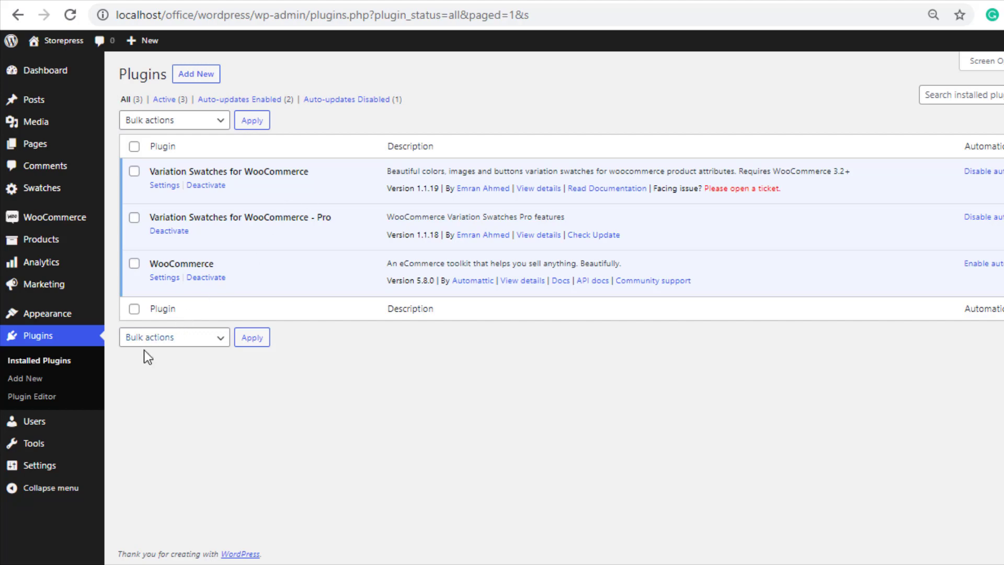
Search the plugin directory for 'loco translate', then install and activate Loco Translate
left_click(34, 384)
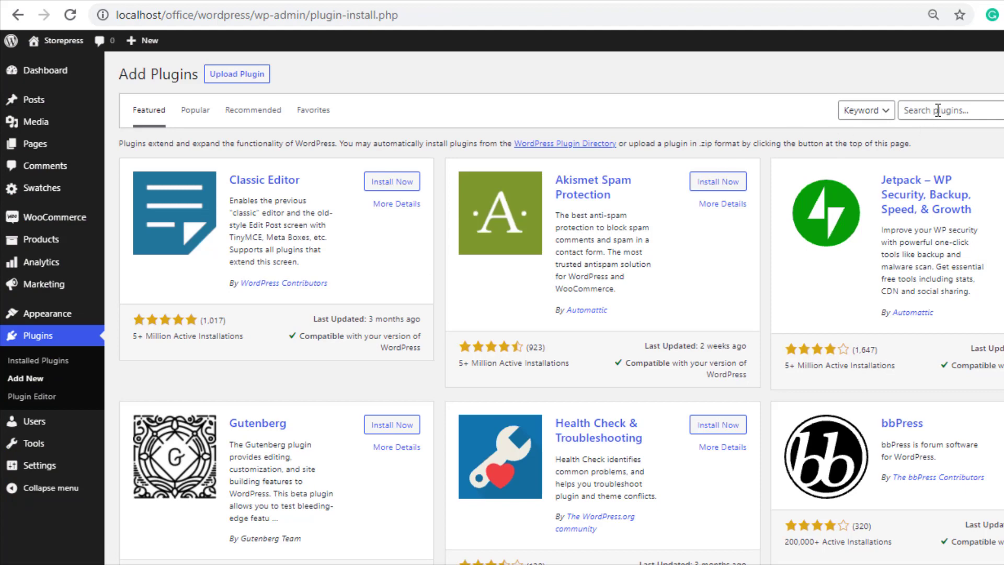
left_click(938, 110)
type("loco translate")
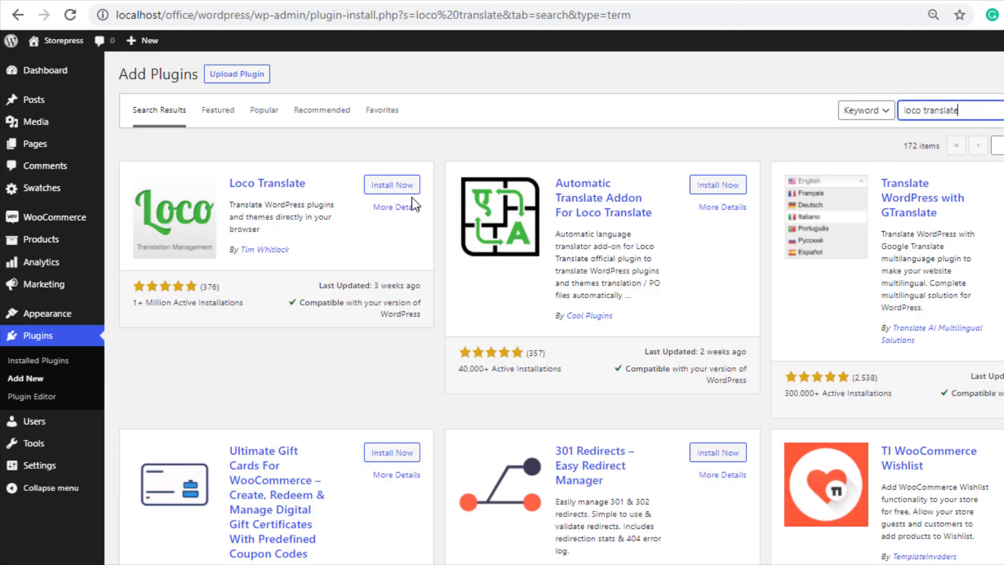
left_click(387, 186)
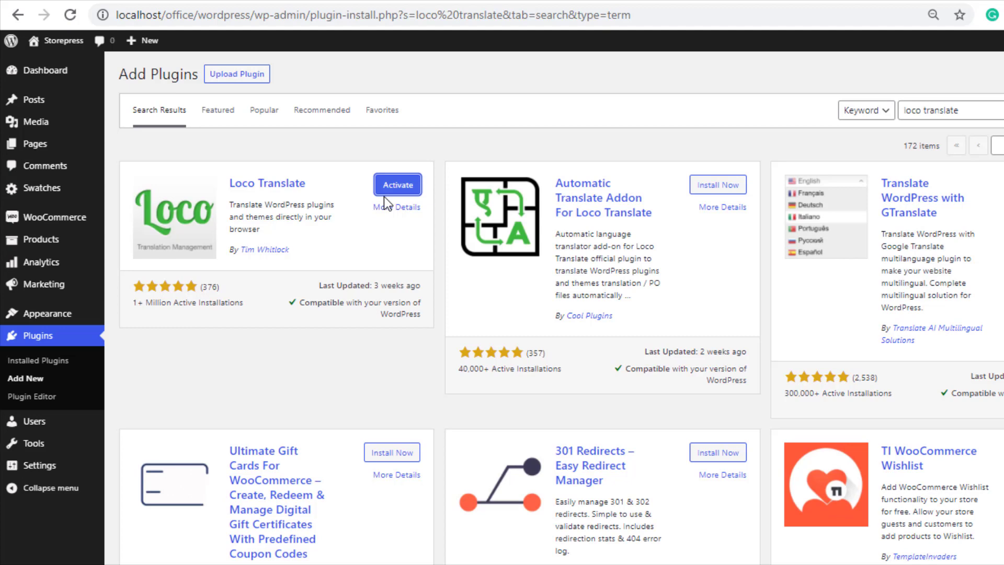
left_click(398, 193)
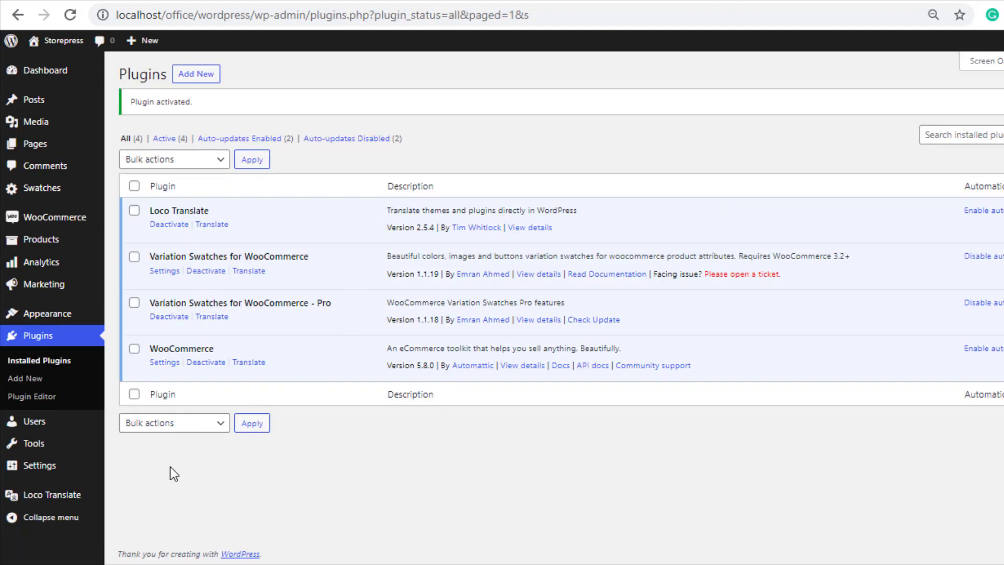
mouse_move(52, 494)
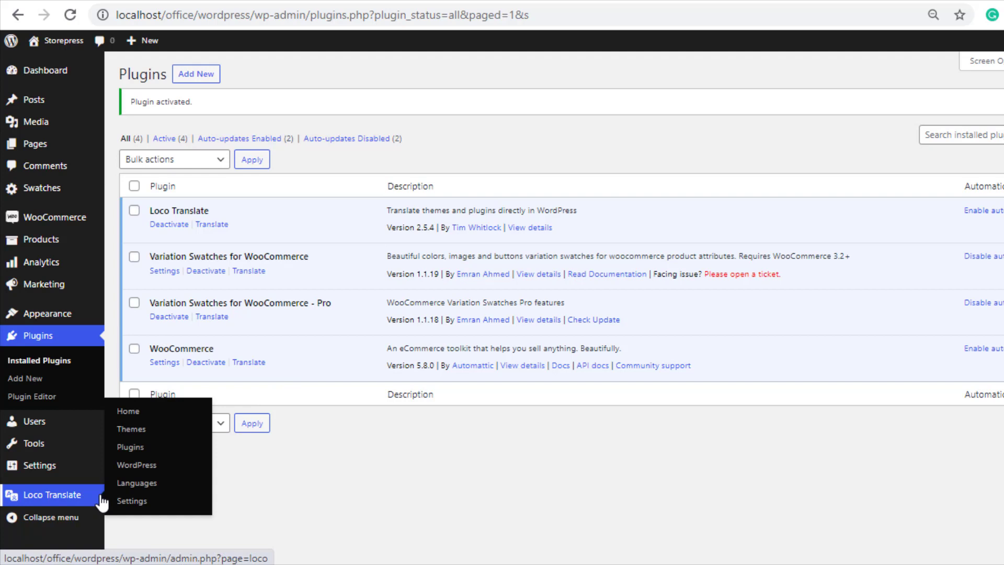
Open the Variation Swatches for WooCommerce bundle from Loco Translate's Plugins list
left_click(147, 448)
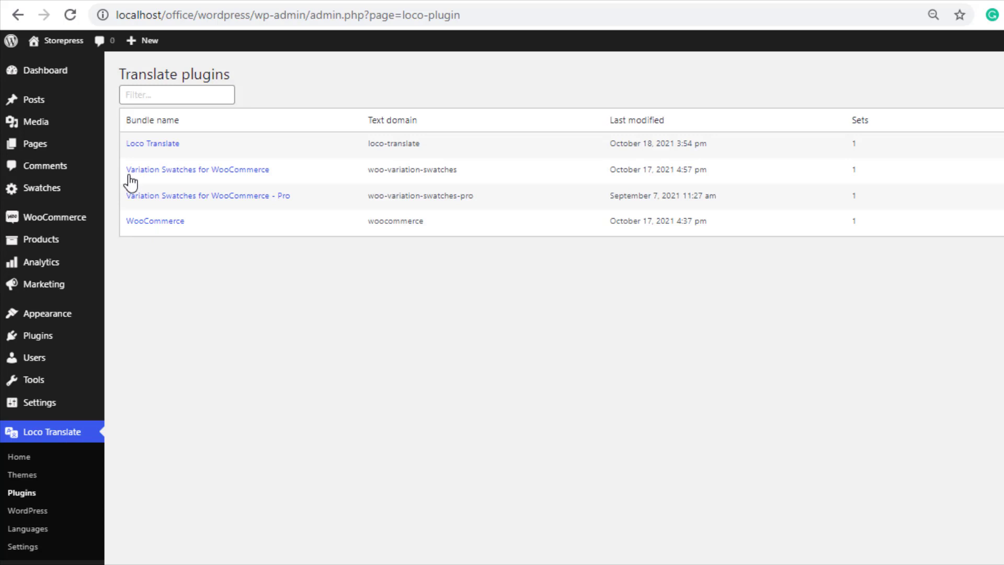
left_click(260, 180)
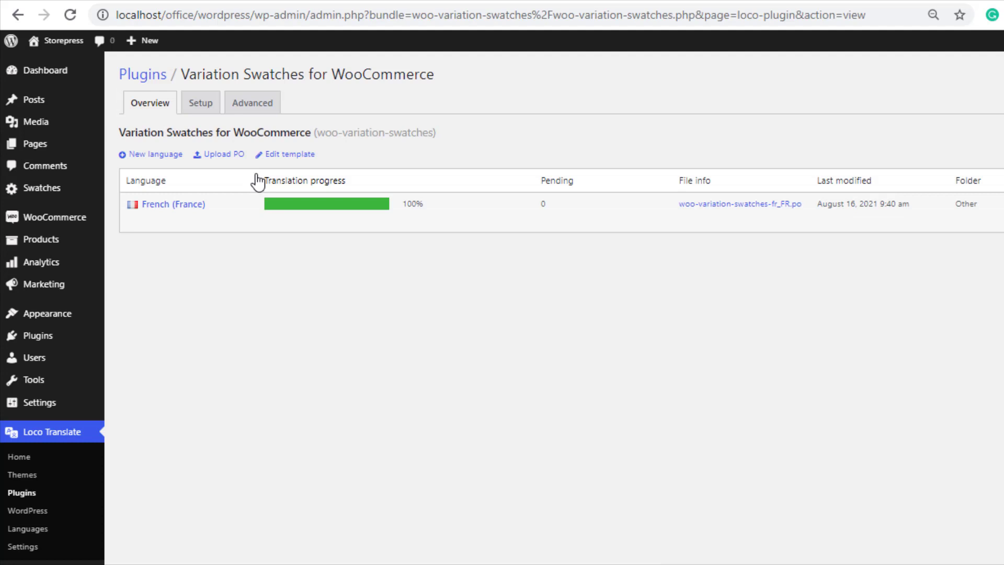
Start a Spanish (Spain) translation for Variation Swatches and open General Settings in a new tab
left_click(170, 159)
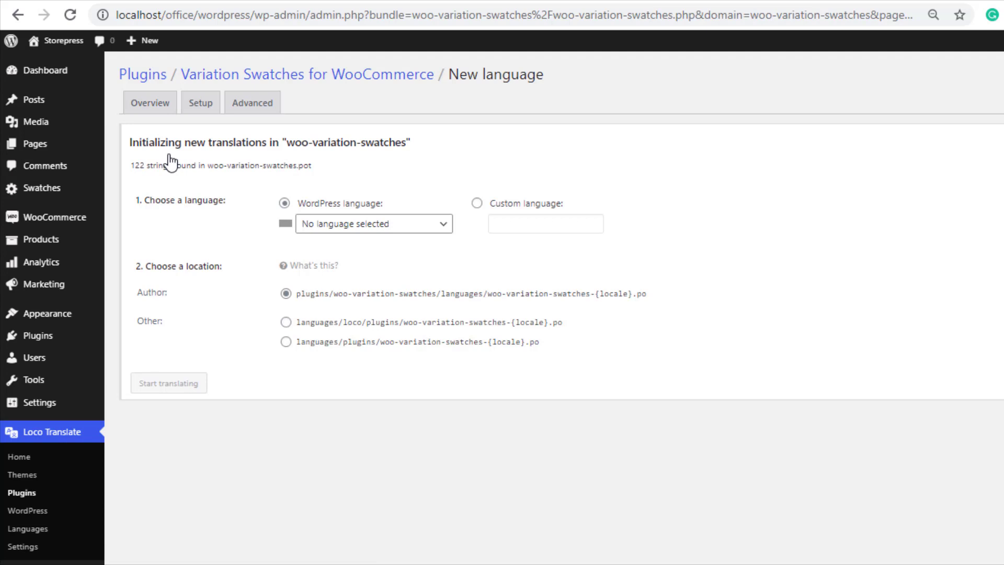
left_click(348, 225)
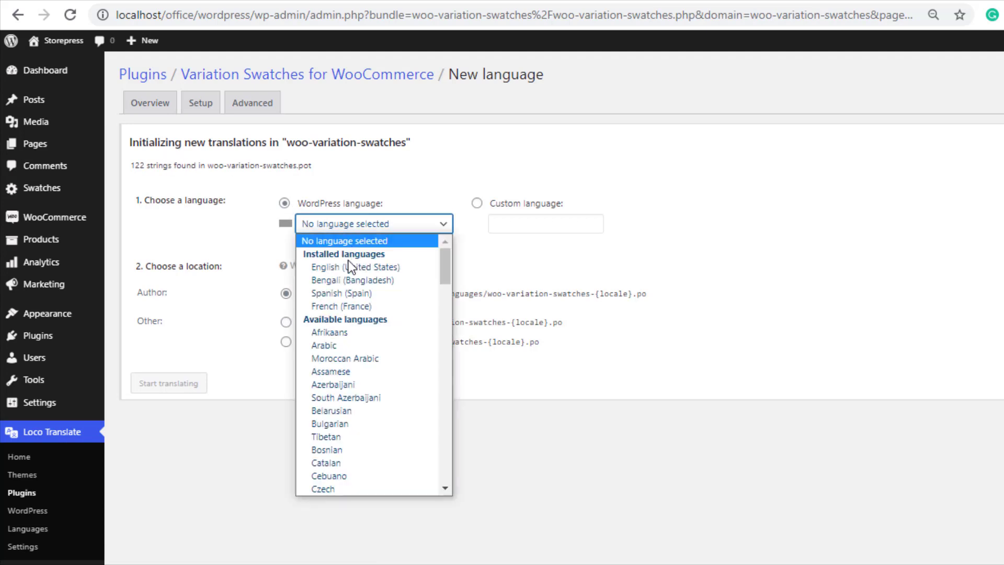
scroll(347, 265, "down", 5)
scroll(347, 268, "down", 10)
scroll(347, 277, "down", 12)
scroll(346, 277, "up", 20)
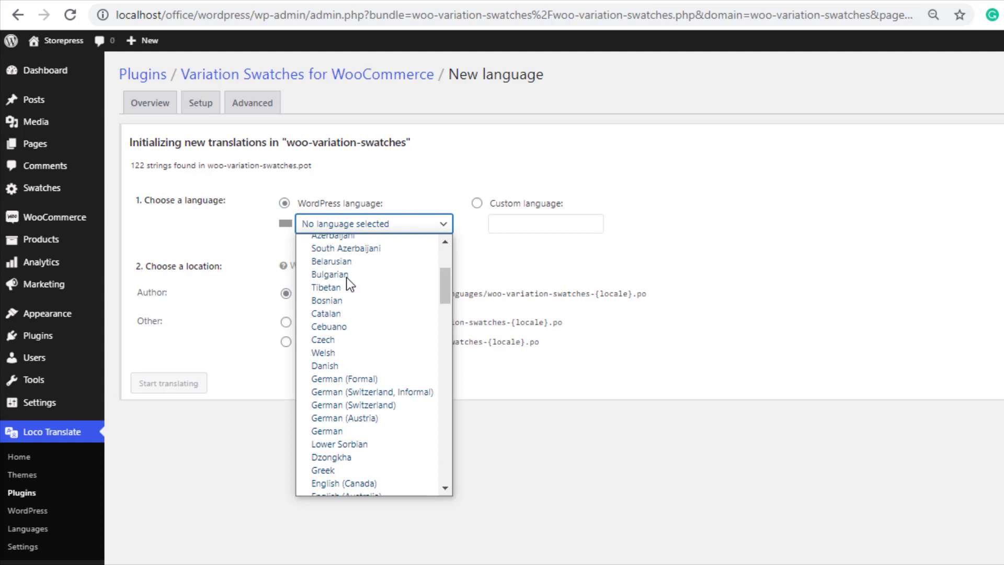
scroll(346, 277, "up", 5)
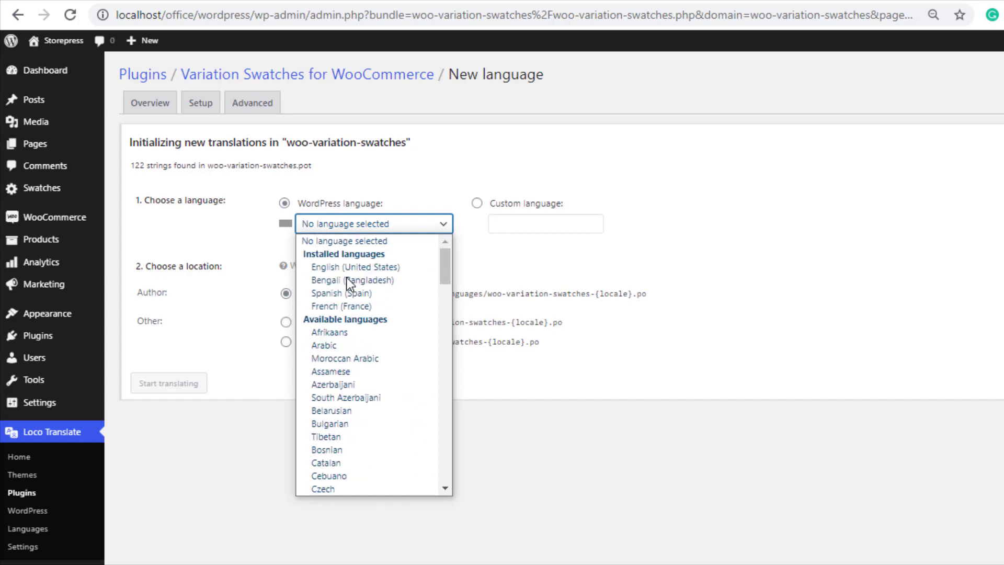
left_click(424, 197)
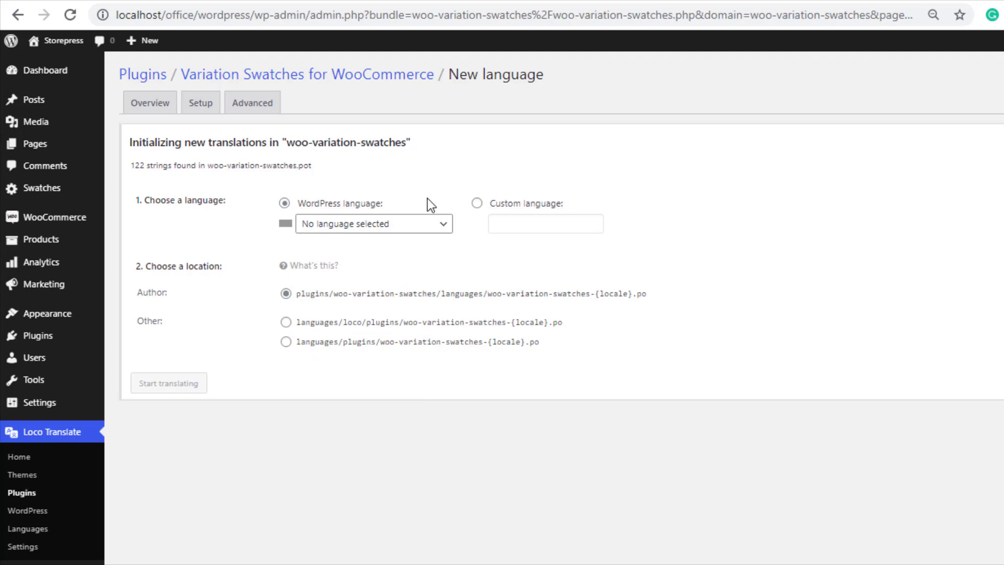
left_click(435, 225)
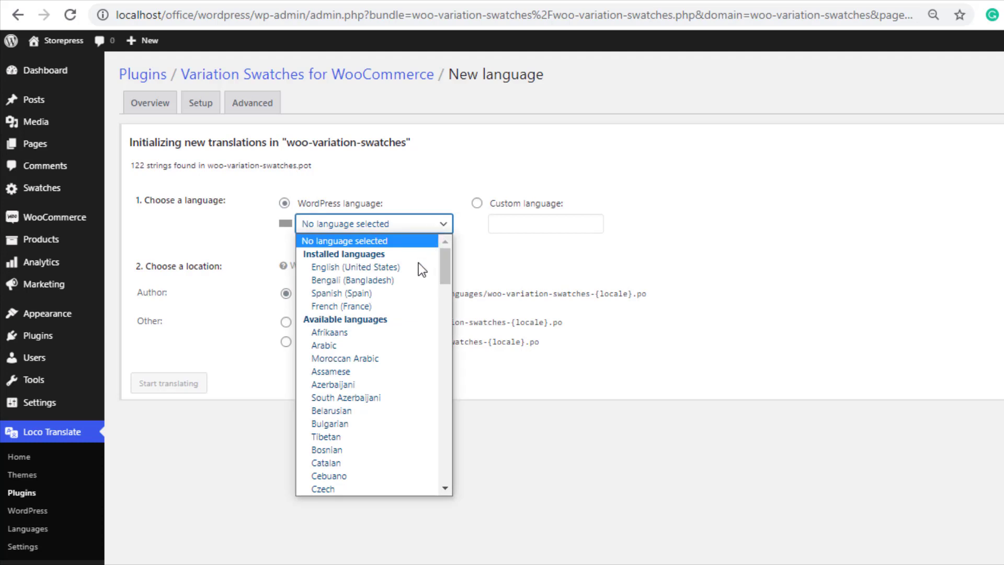
left_click(376, 293)
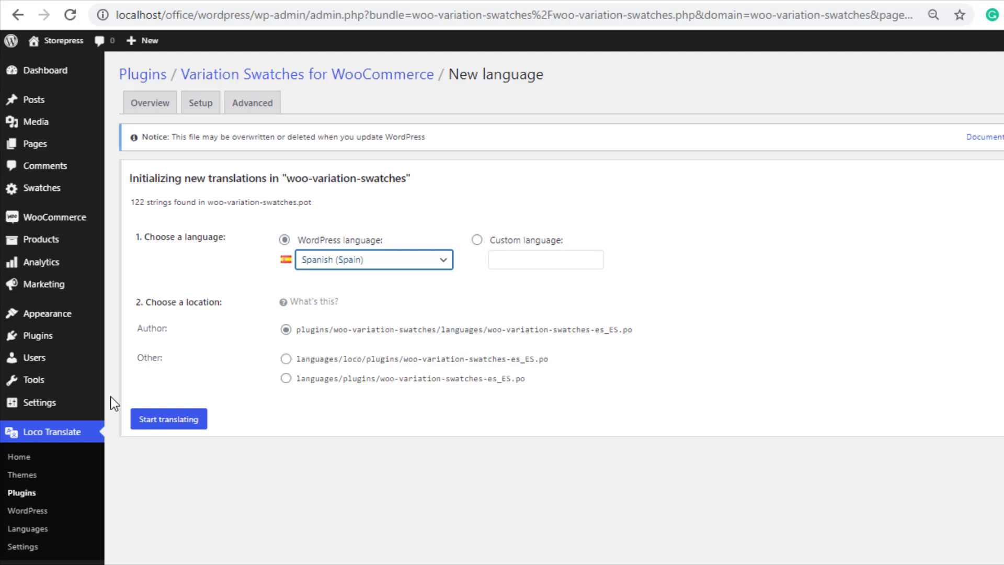
mouse_move(39, 402)
right_click(121, 408)
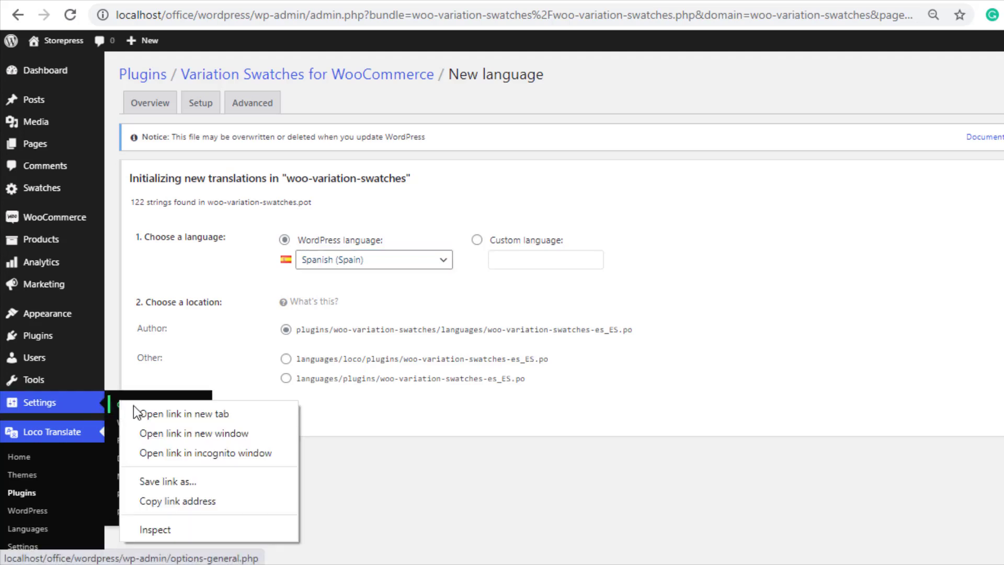
left_click(171, 414)
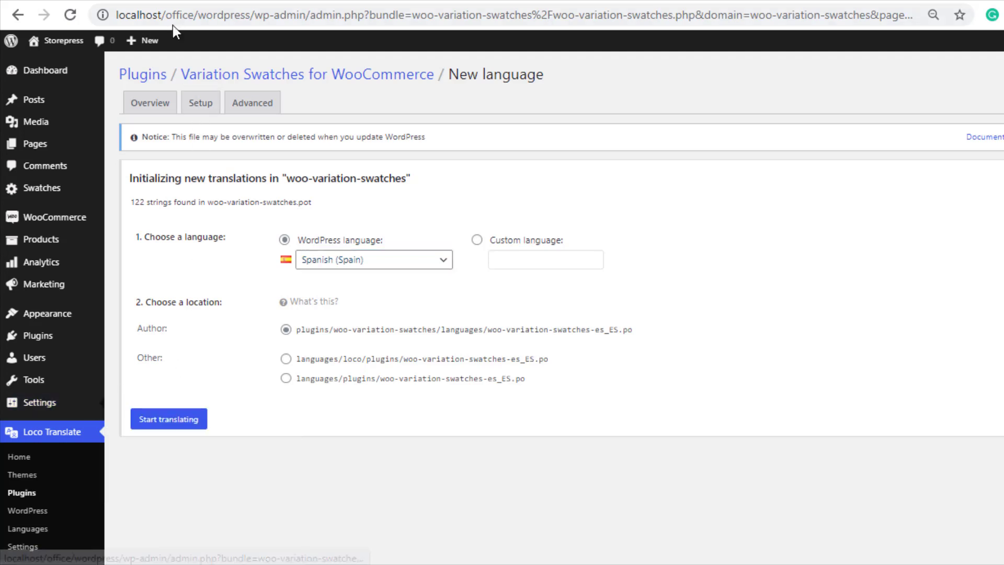
Set the site language to Español in General Settings and save the changes
left_click(196, 5)
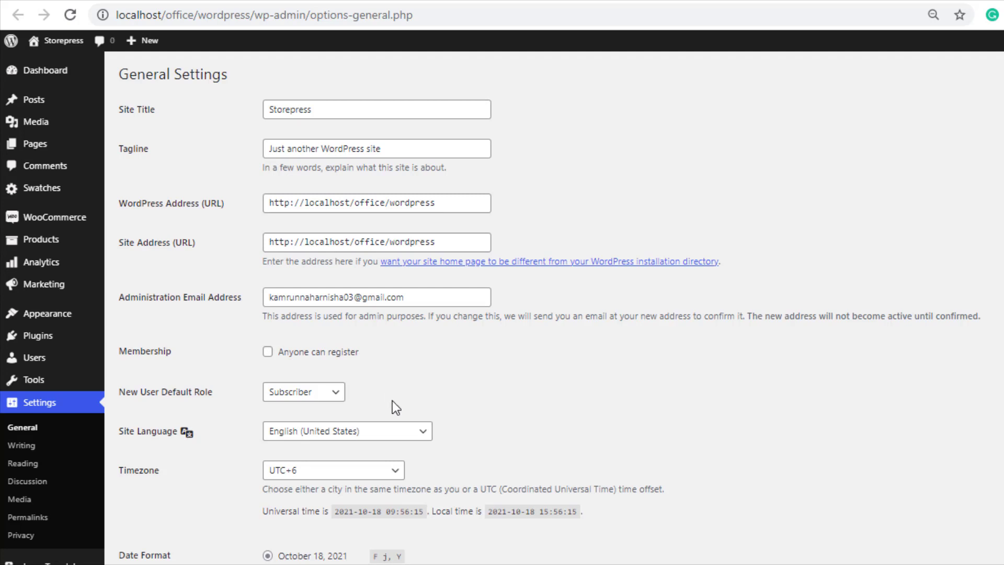
left_click(423, 435)
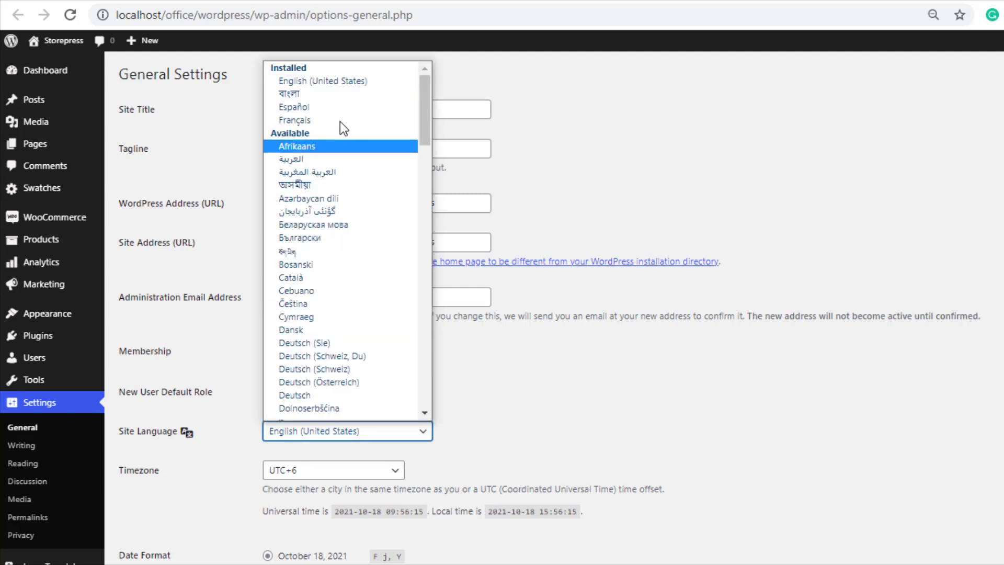
left_click(334, 106)
scroll(391, 366, "down", 7)
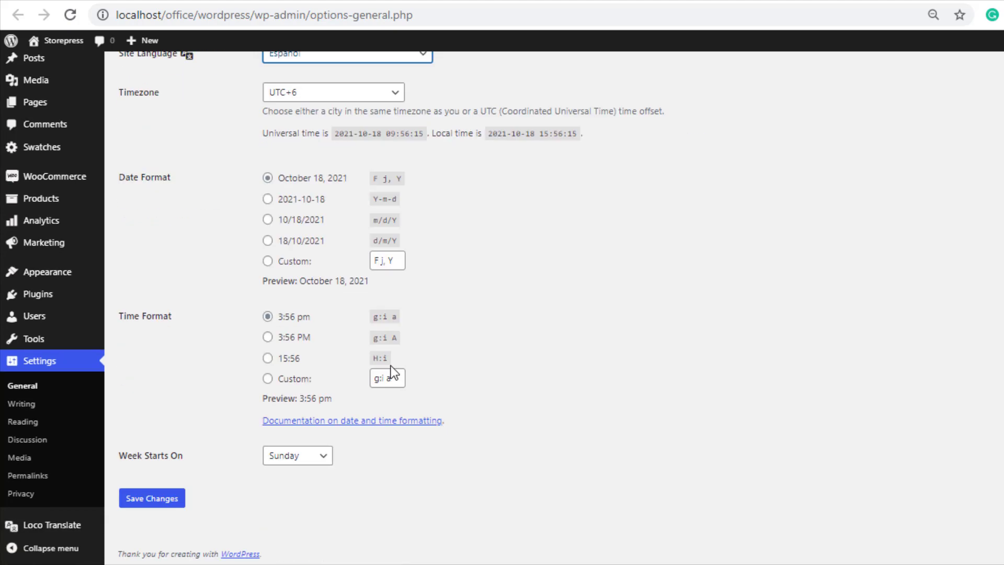
left_click(152, 500)
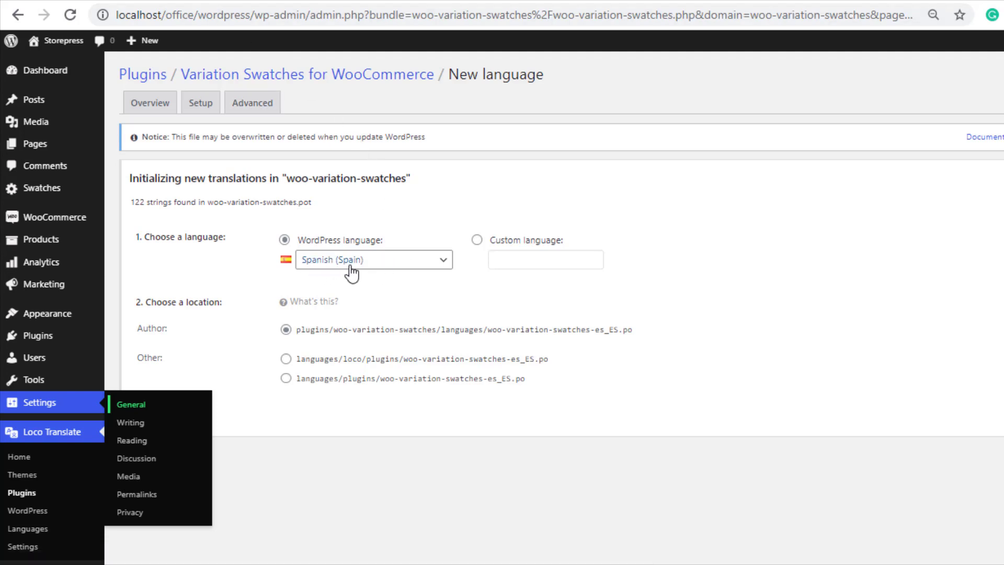
Create the Spanish file under languages/loco/plugins and start translating
left_click(286, 359)
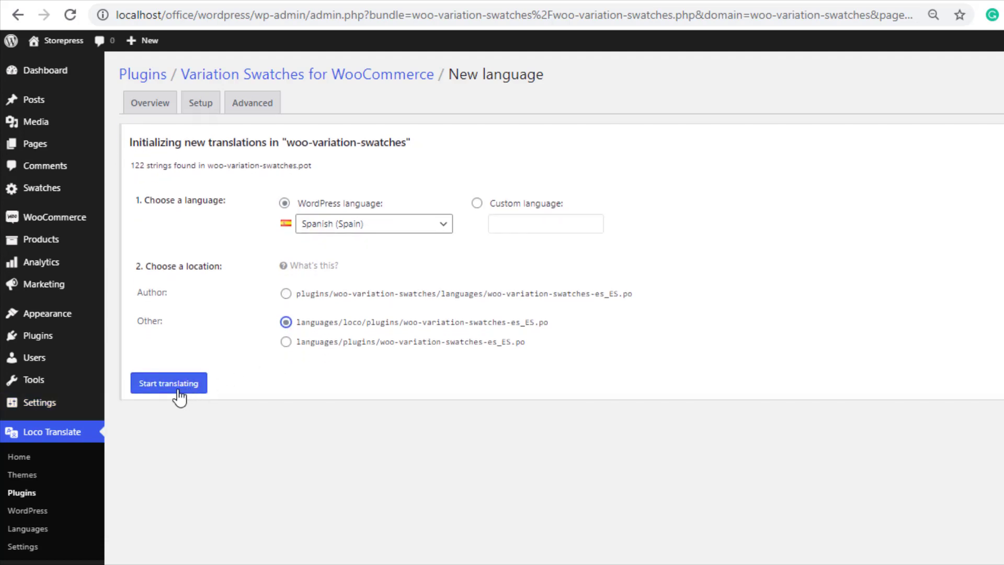
left_click(178, 398)
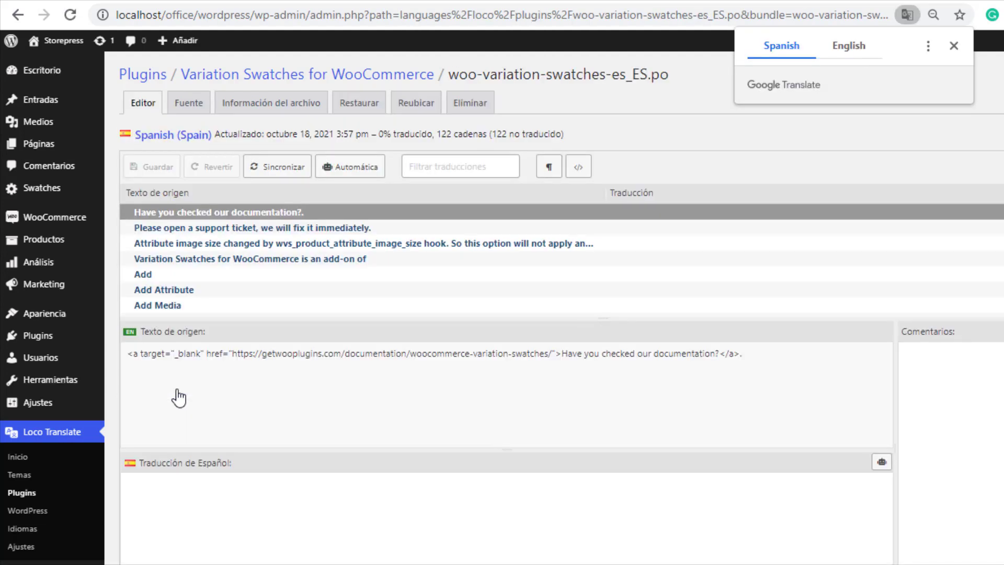
left_click(178, 399)
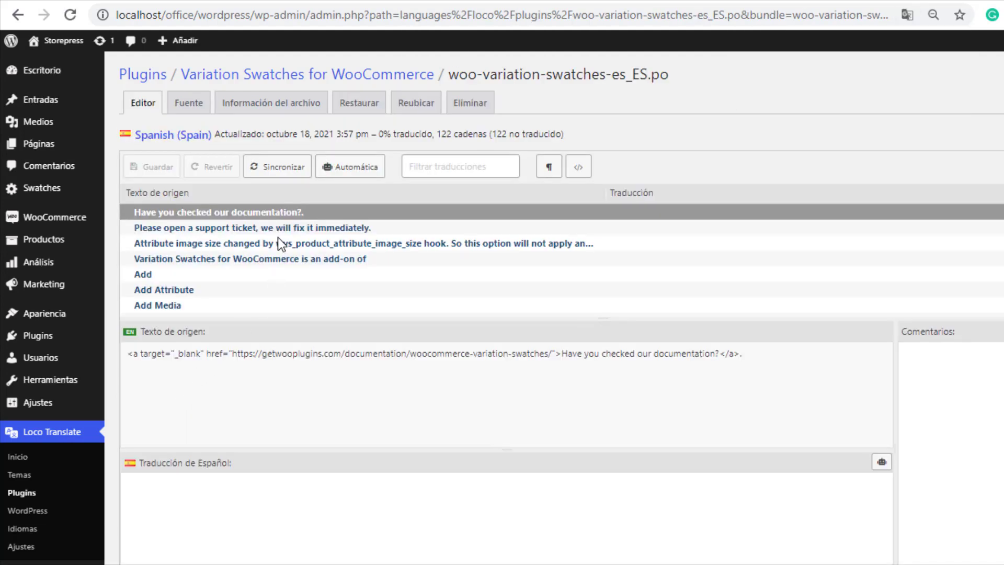
Browse the untranslated string list and activate the Filtrar traducciones search box
scroll(278, 237, "down", 1)
scroll(278, 237, "down", 3)
scroll(277, 237, "down", 3)
scroll(276, 238, "down", 1)
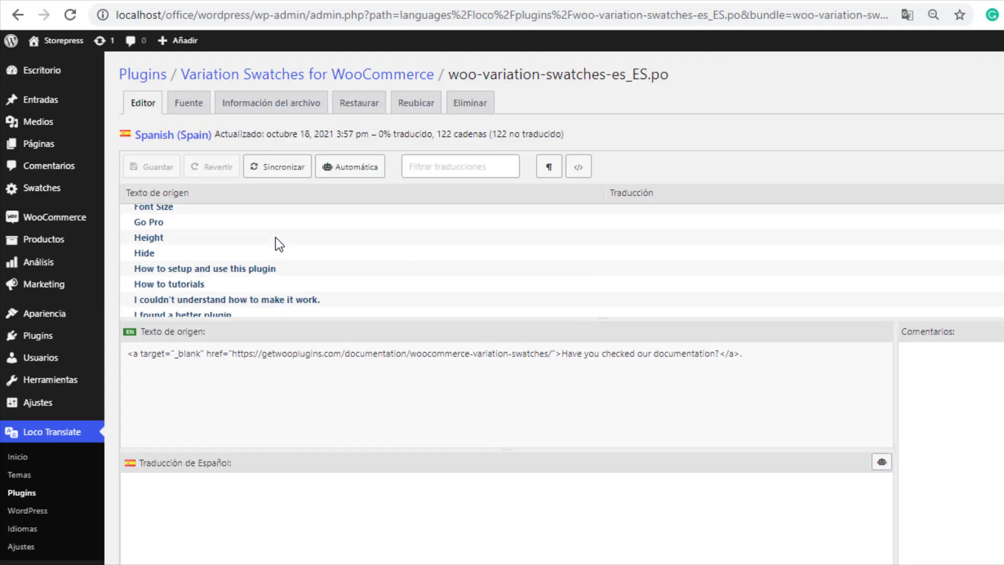
scroll(275, 238, "up", 3)
scroll(276, 237, "up", 2)
scroll(276, 238, "up", 3)
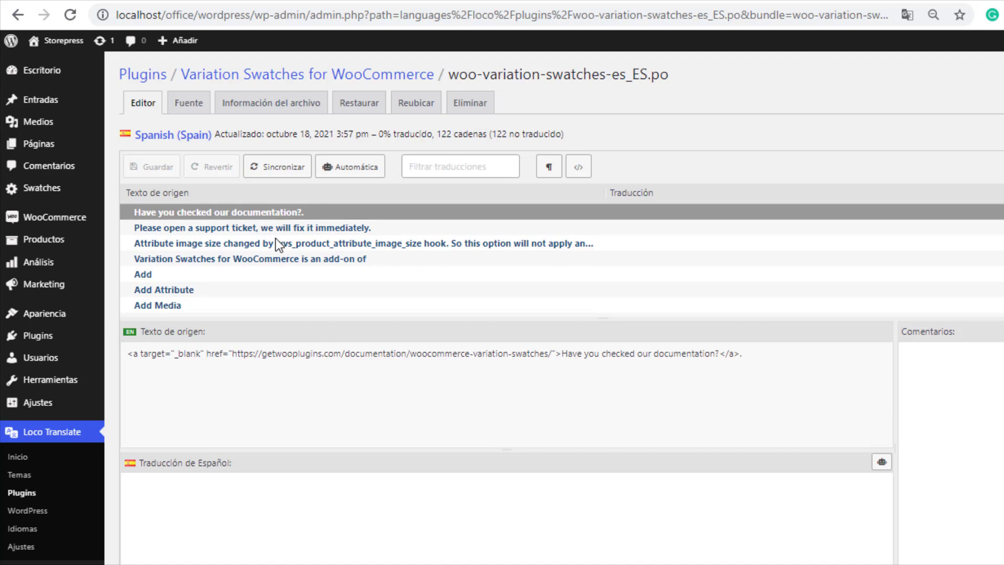
left_click(477, 172)
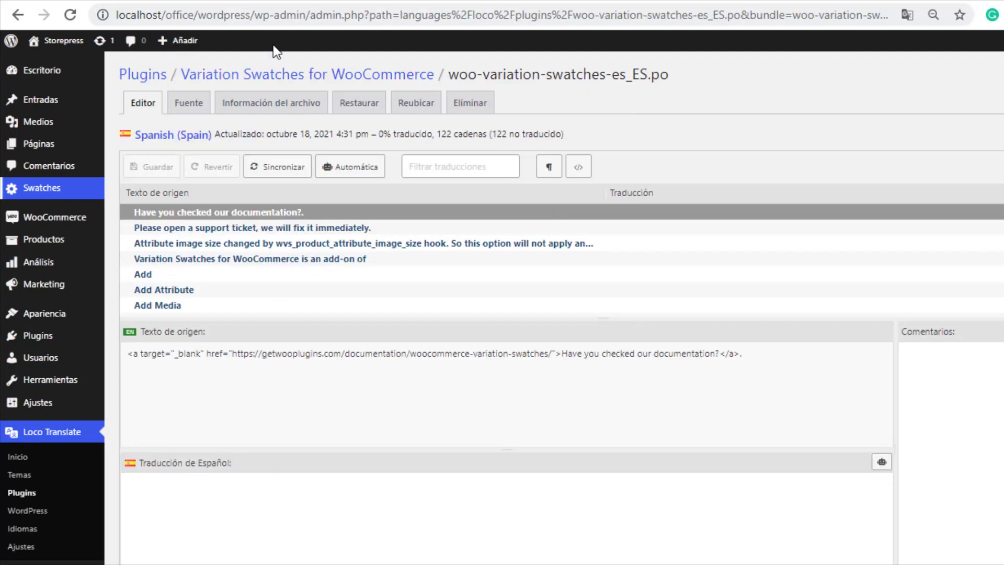
left_click(486, 167)
Filter for 'swatches', select the Swatches string, and set Google Translate's target to Spanish
type("swatc")
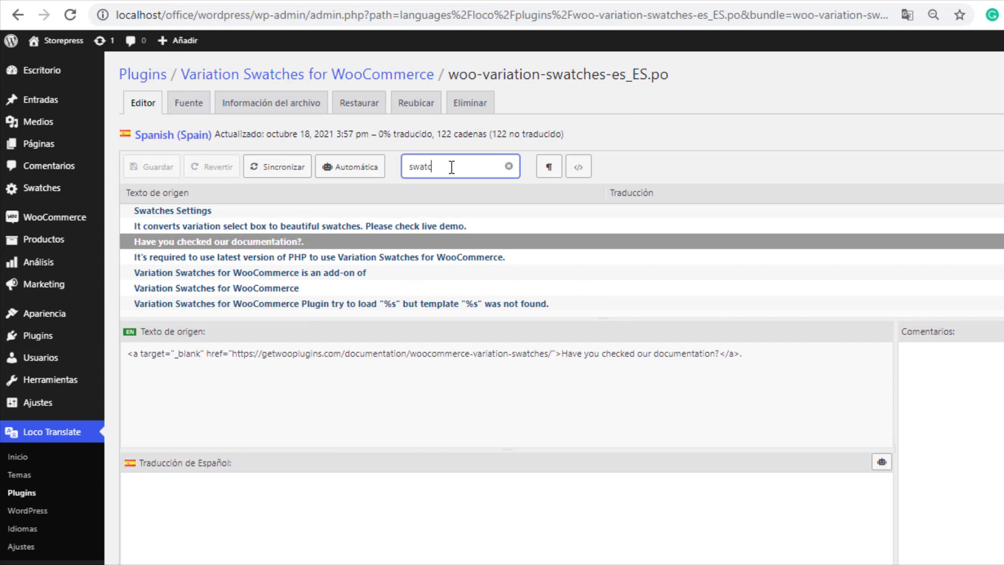
type("hes")
left_click(184, 225)
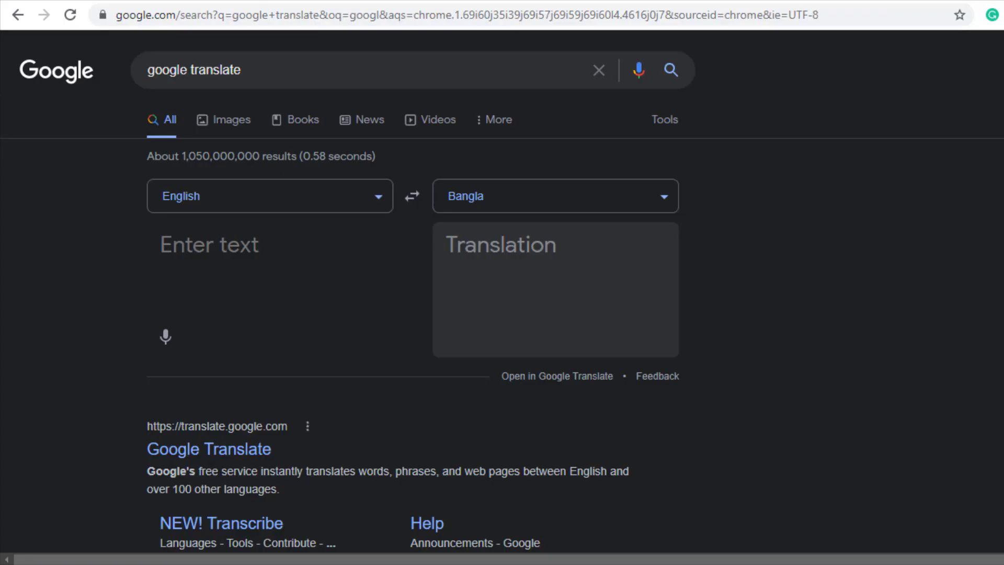
left_click(553, 197)
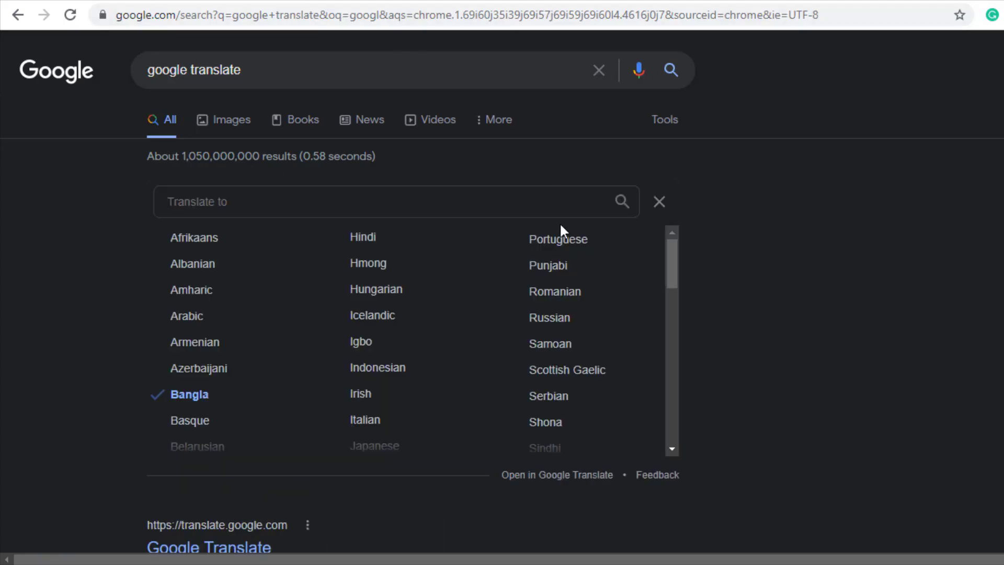
scroll(570, 293, "down", 2)
scroll(570, 298, "down", 3)
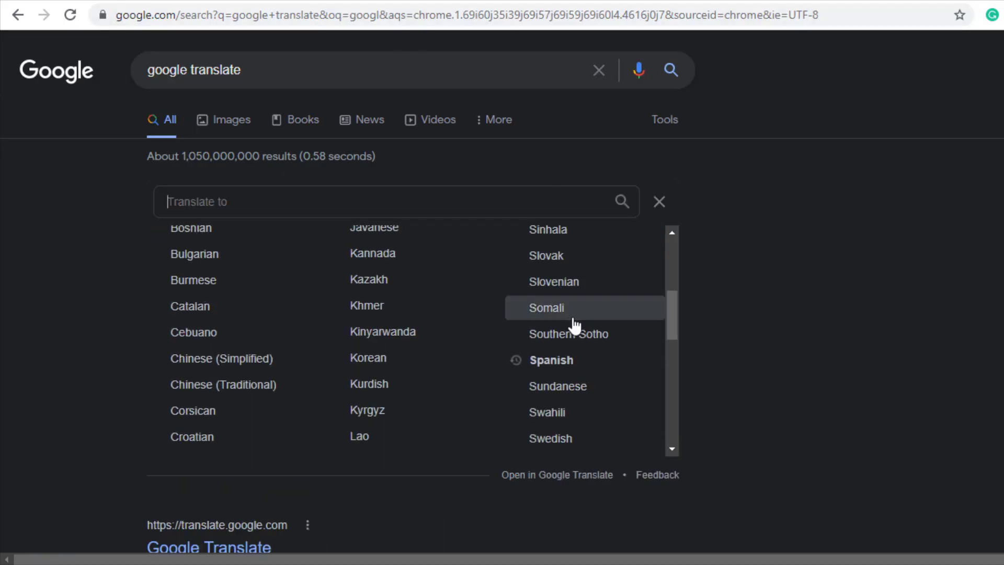
left_click(554, 361)
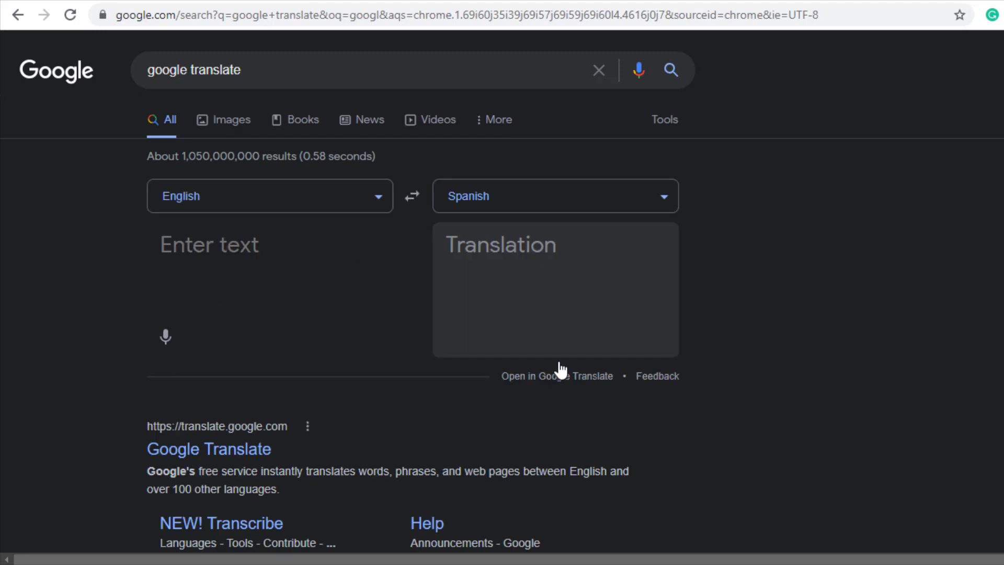
Translate 'swatches' into Spanish and copy the result, 'muestras'
left_click(298, 249)
type("swatches")
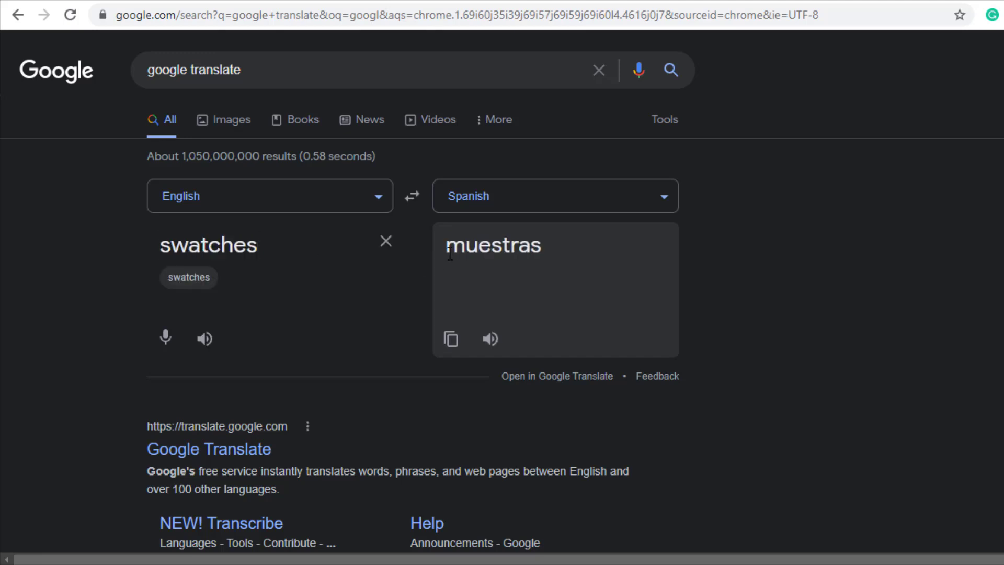
double_click(542, 255)
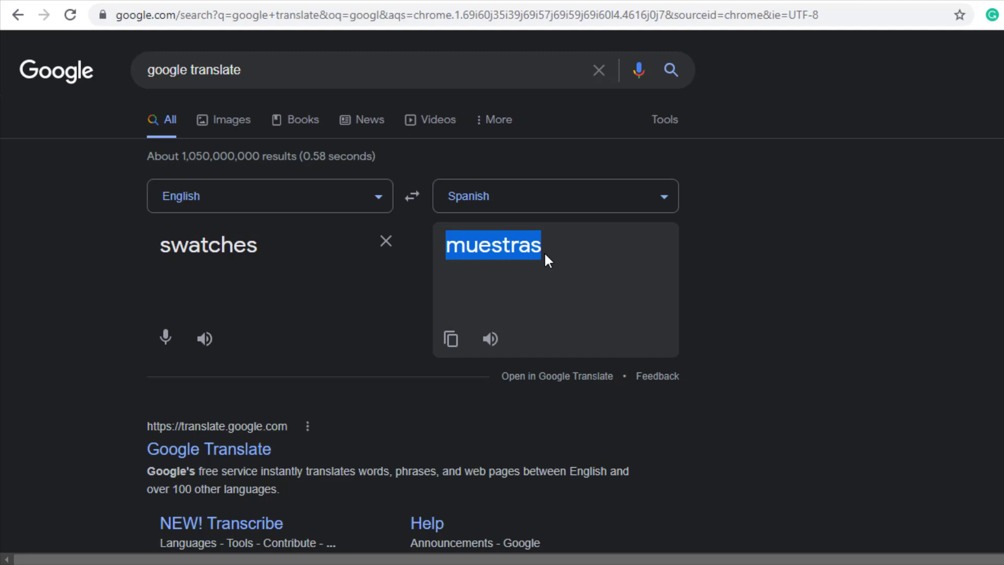
left_click(455, 344)
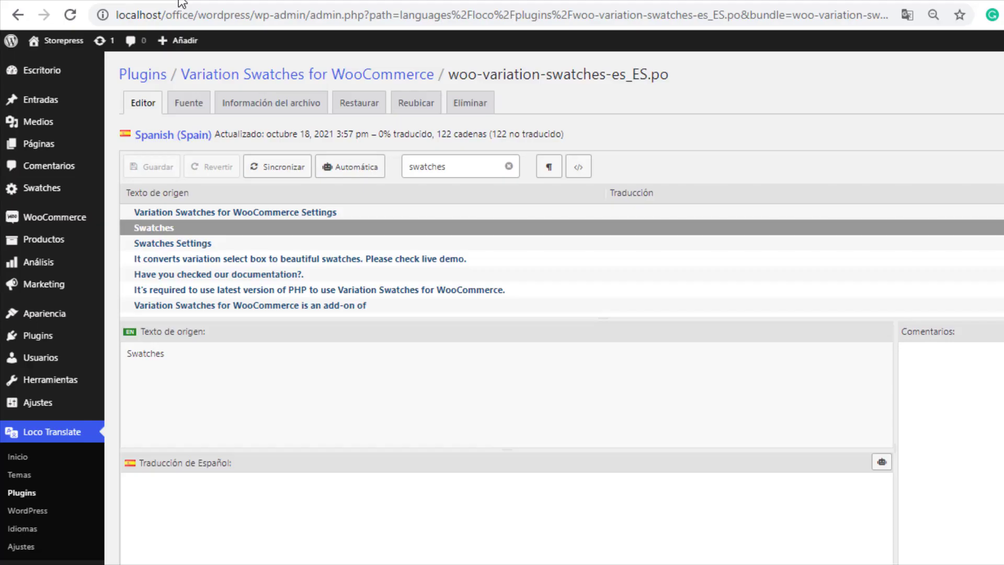
Paste 'muestras' as the Spanish for Swatches, save with Guardar, and reload
left_click(186, 4)
right_click(179, 497)
left_click(239, 368)
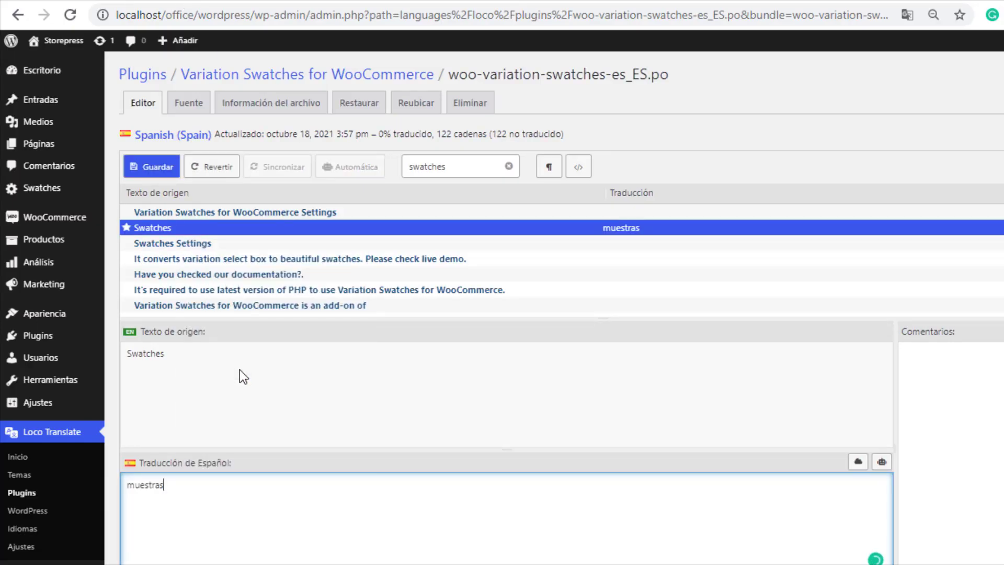
left_click(162, 170)
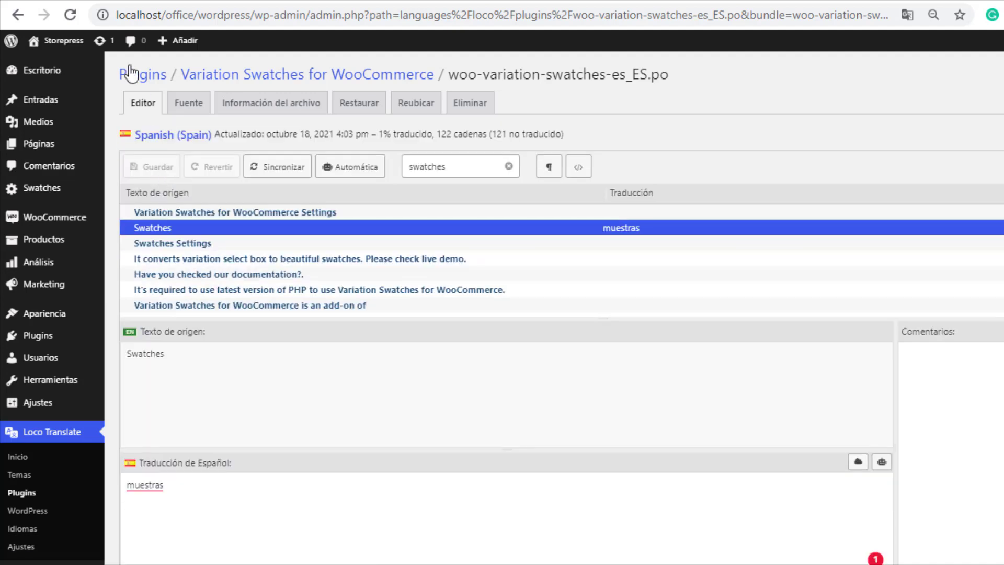
left_click(71, 16)
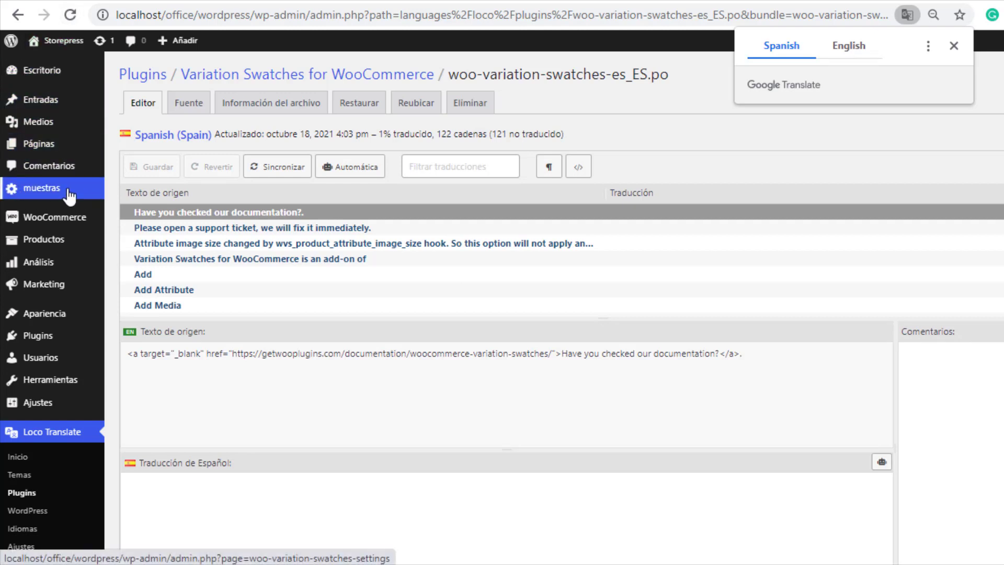
Translate the Simple string as 'sencilla' and save
left_click(422, 172)
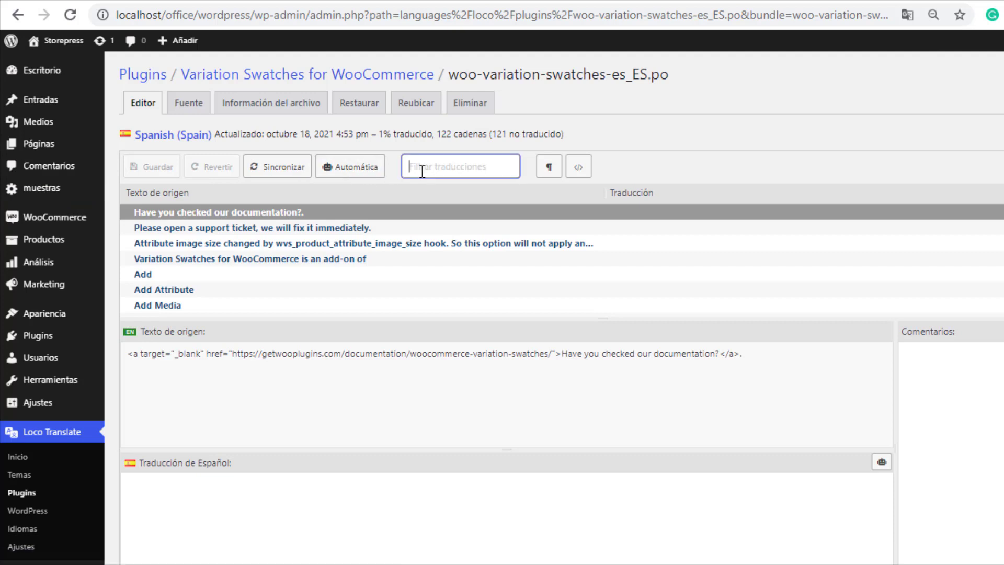
type("simple")
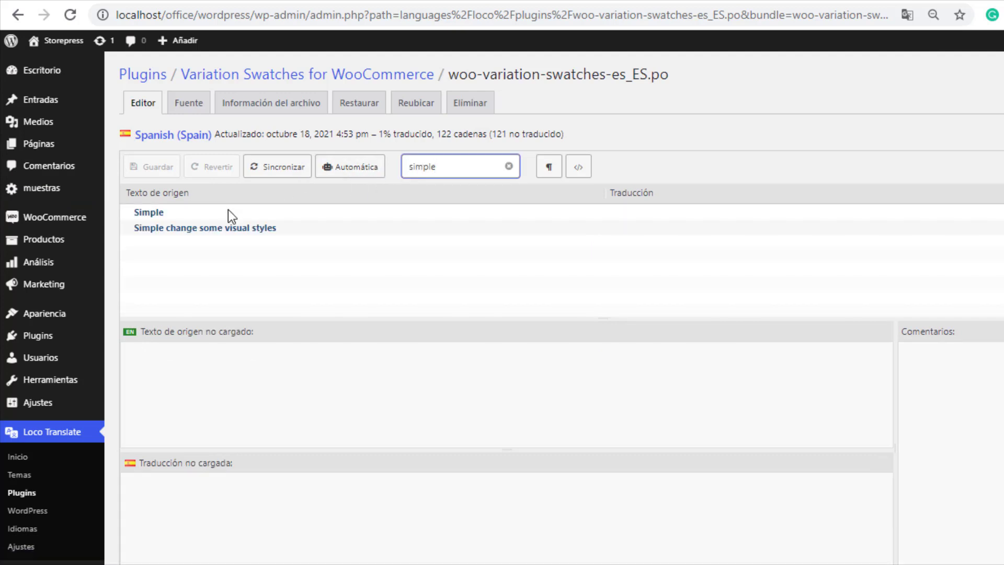
left_click(230, 214)
left_click(193, 516)
type("sencilla")
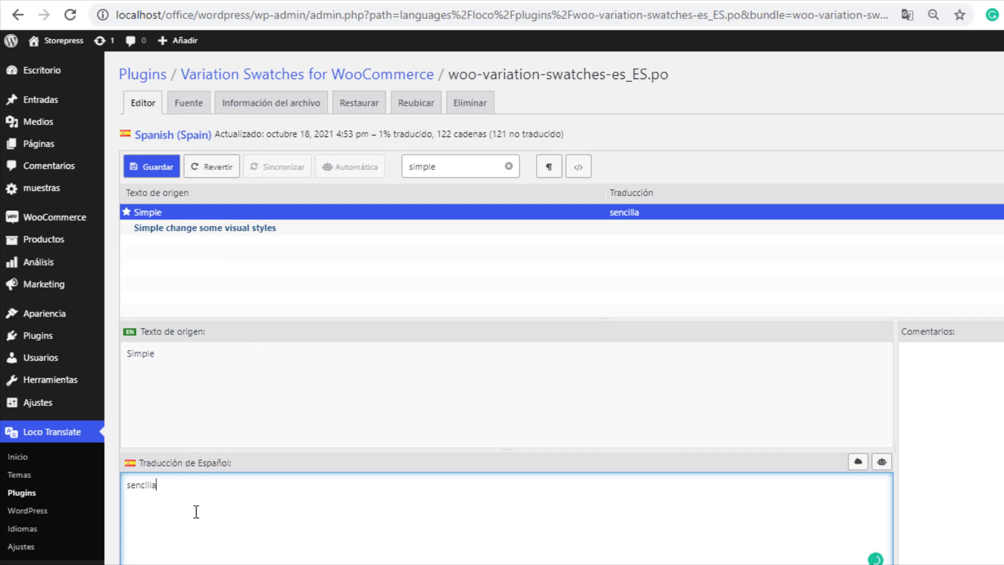
left_click(161, 170)
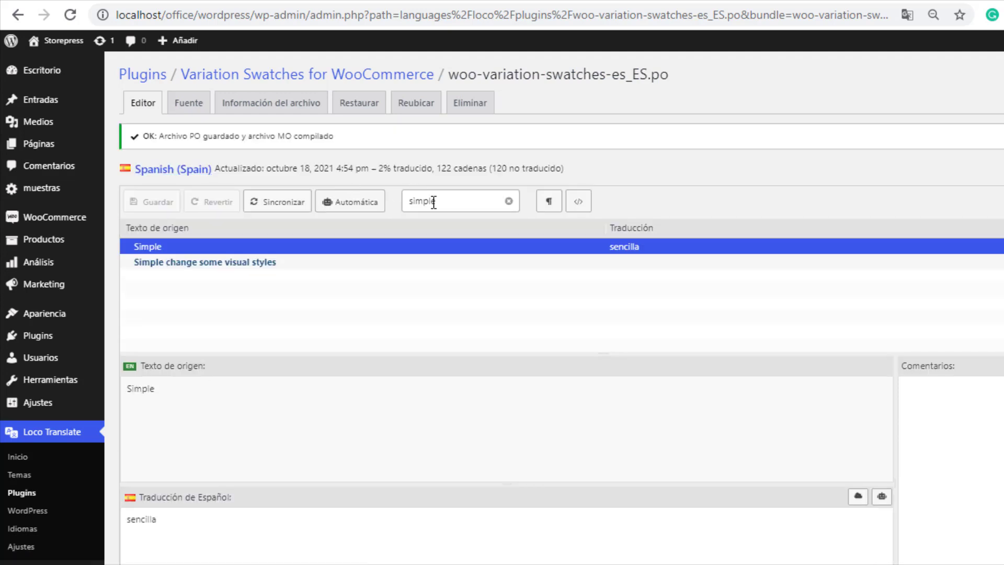
Translate the Save Changes string as 'guardar cambios' and save
left_click(508, 202)
type("save changes")
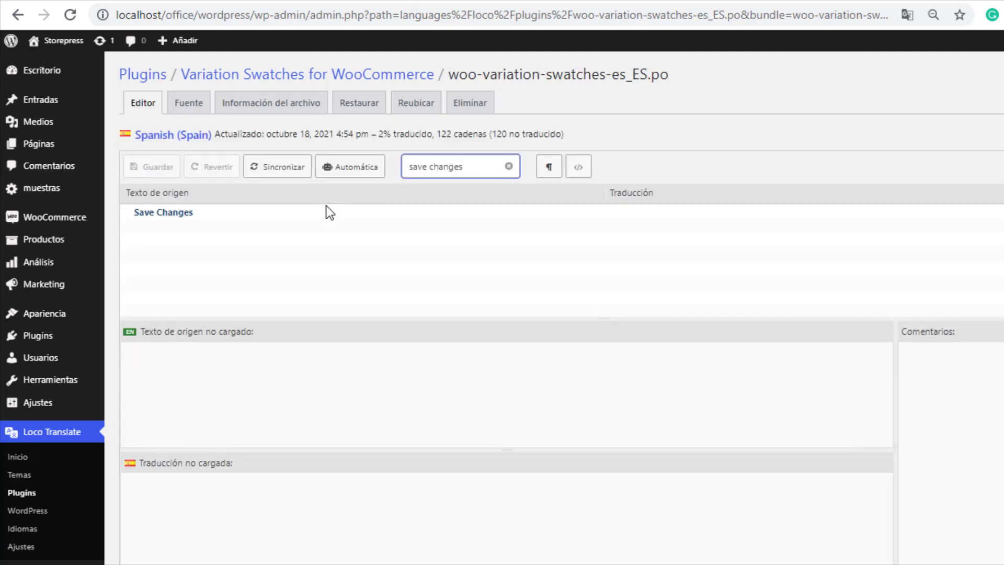
left_click(319, 211)
left_click(211, 493)
type("guardar cambios")
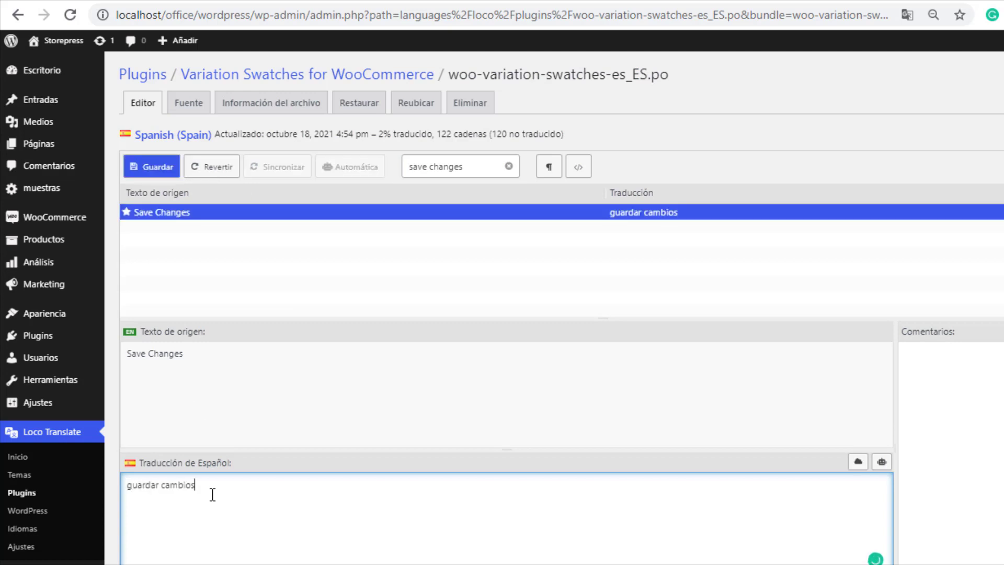
left_click(166, 175)
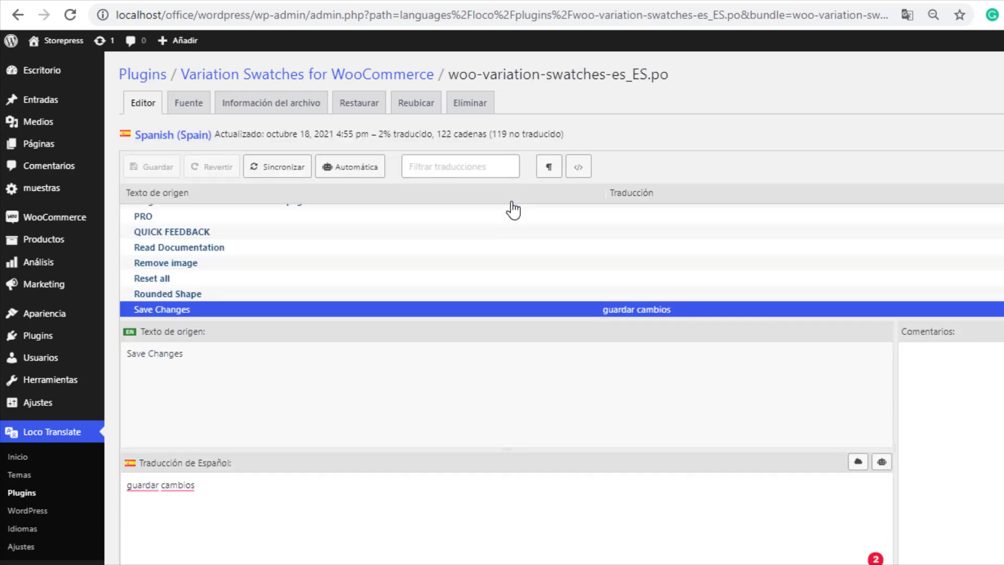
Translate the Reset all string as 'resetear todo' and save
left_click(489, 166)
type("reset all")
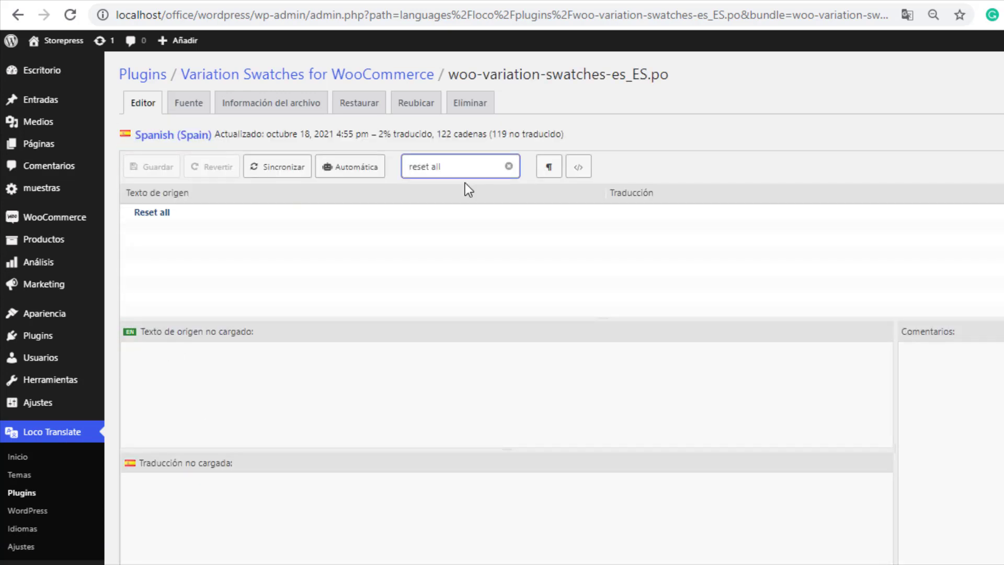
left_click(385, 212)
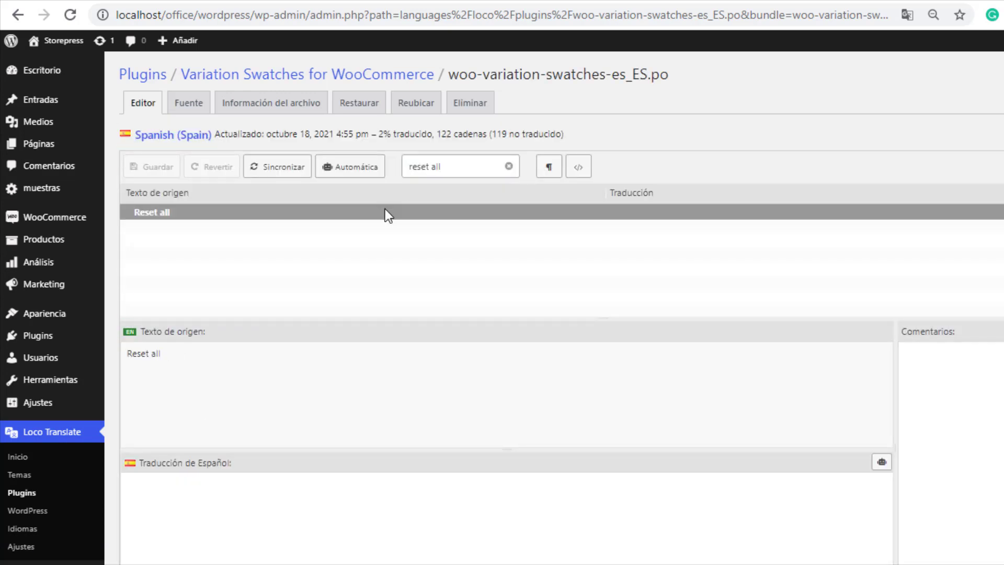
left_click(308, 489)
type("resetear todo")
left_click(163, 176)
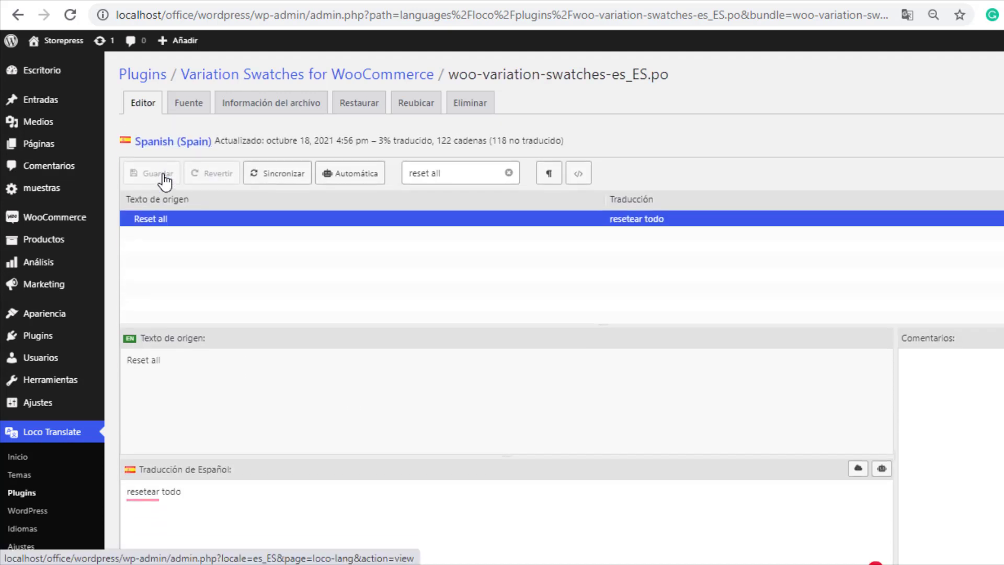
Open the muestras (Variation Swatches) settings page from the admin sidebar
left_click(82, 195)
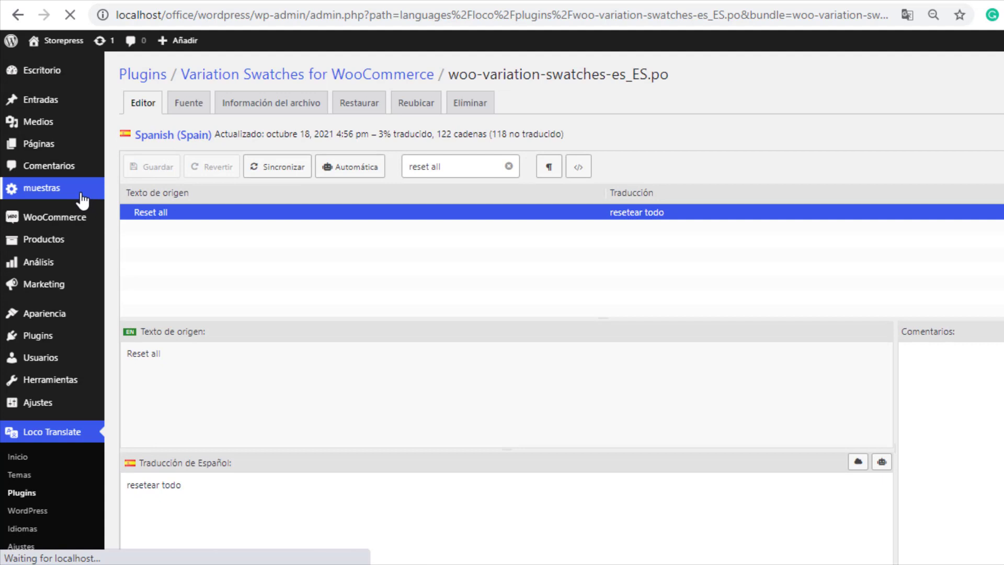